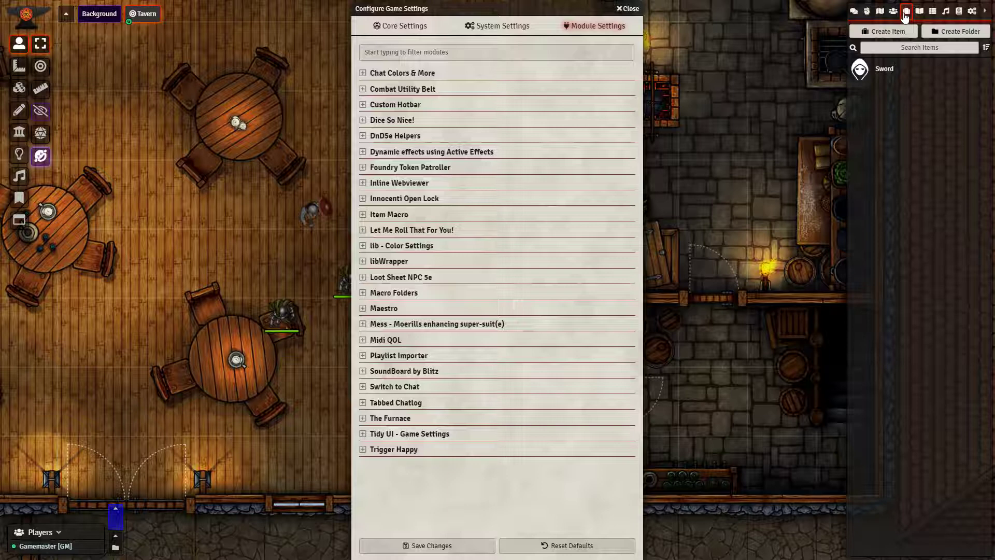
Step: Show the Actors directory listing ChatBar, guard, Krusk, portal and Adult Brass Dragon
left_click(882, 11)
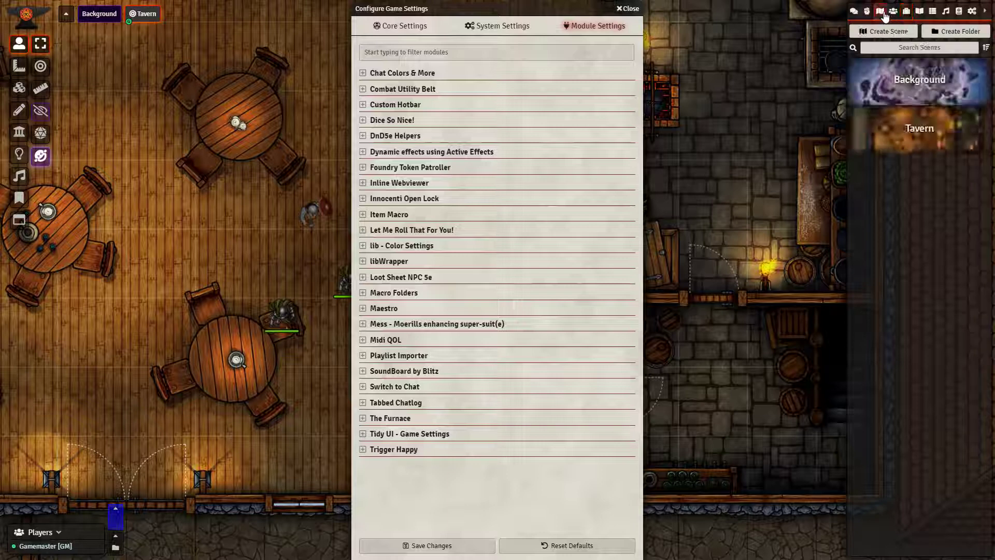
left_click(890, 12)
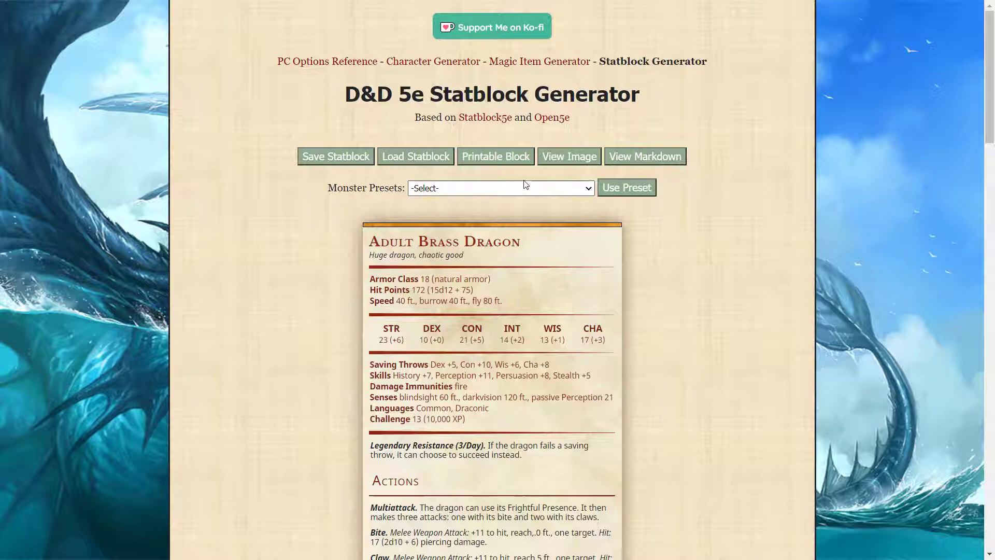
Step: Load the Spy monster preset into the statblock generator
scroll(526, 185, "down", 13)
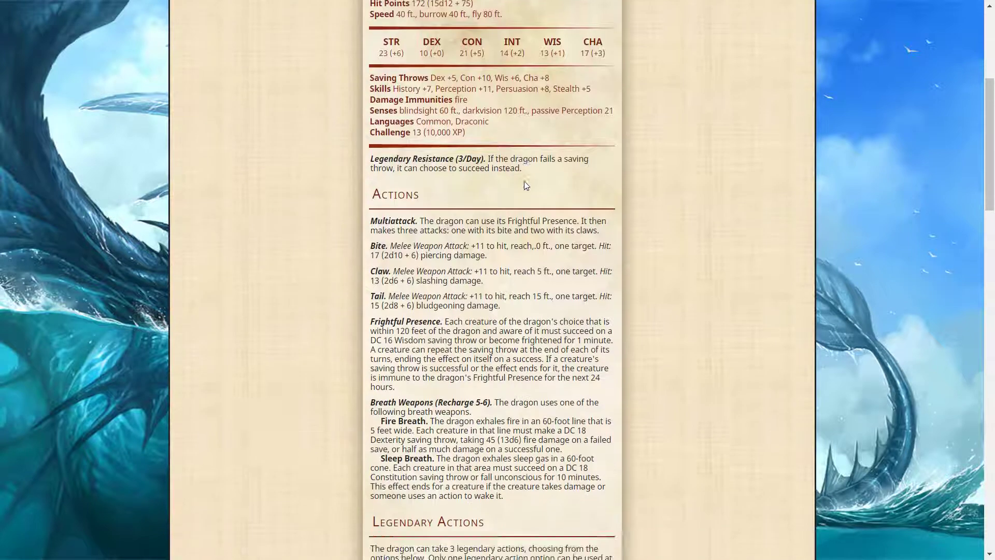
scroll(525, 184, "up", 13)
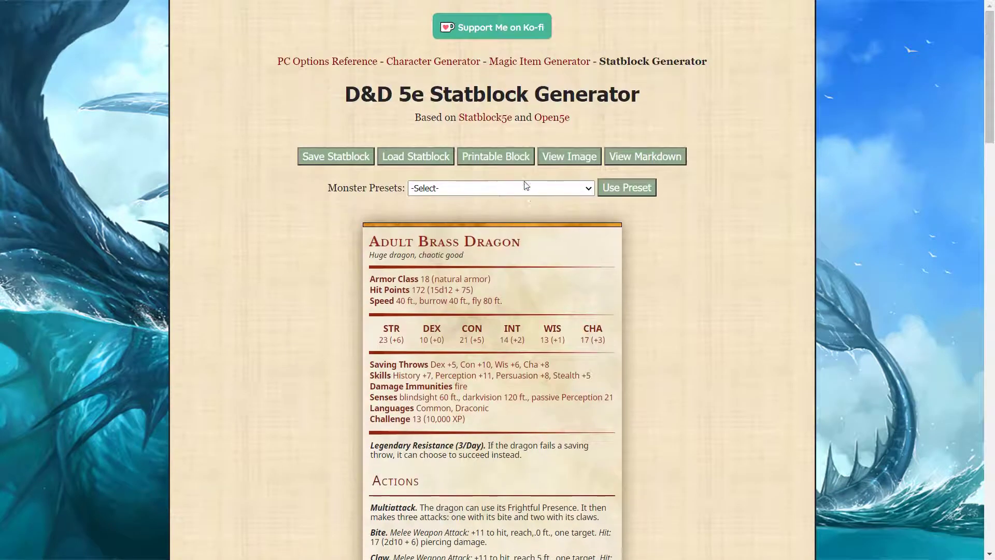
left_click(519, 192)
scroll(520, 230, "down", 15)
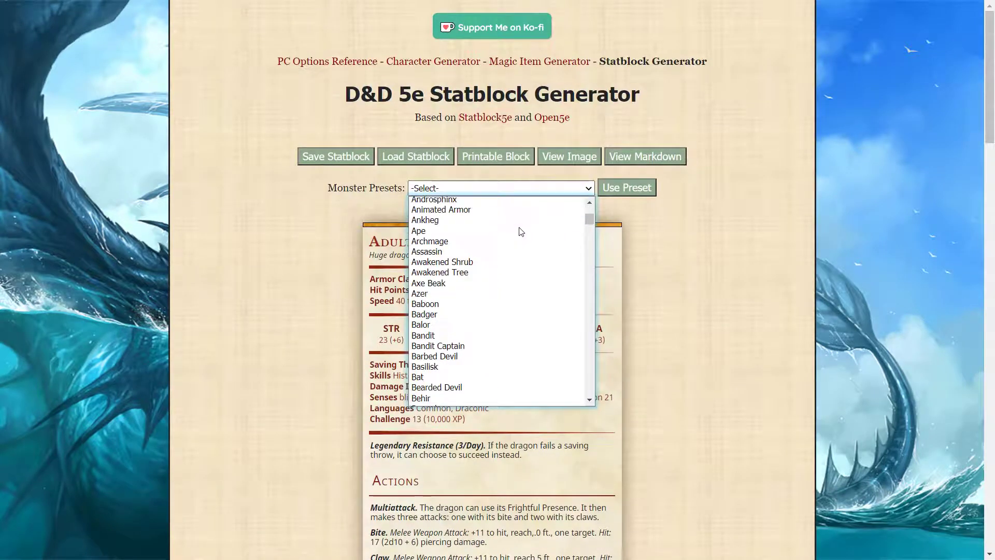
scroll(502, 245, "down", 20)
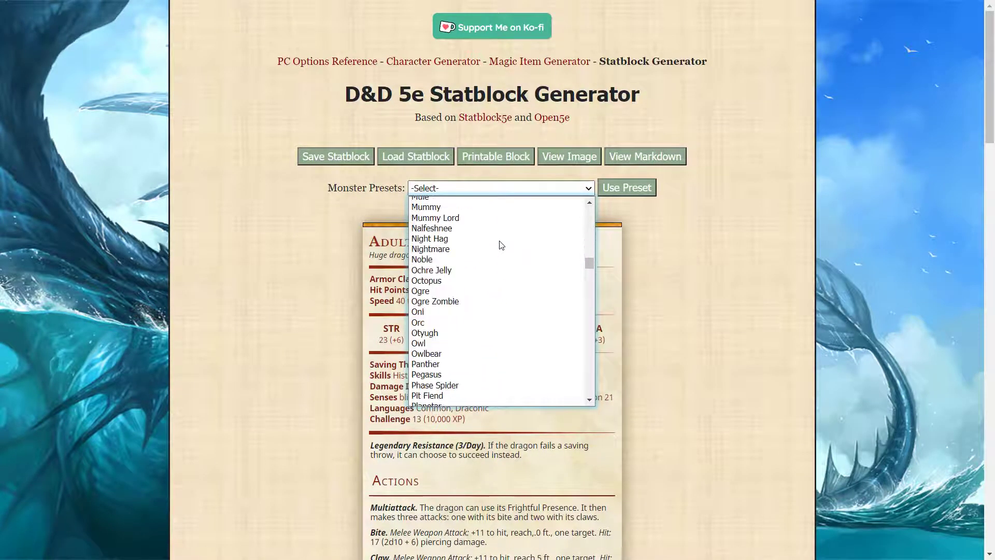
left_click(494, 253)
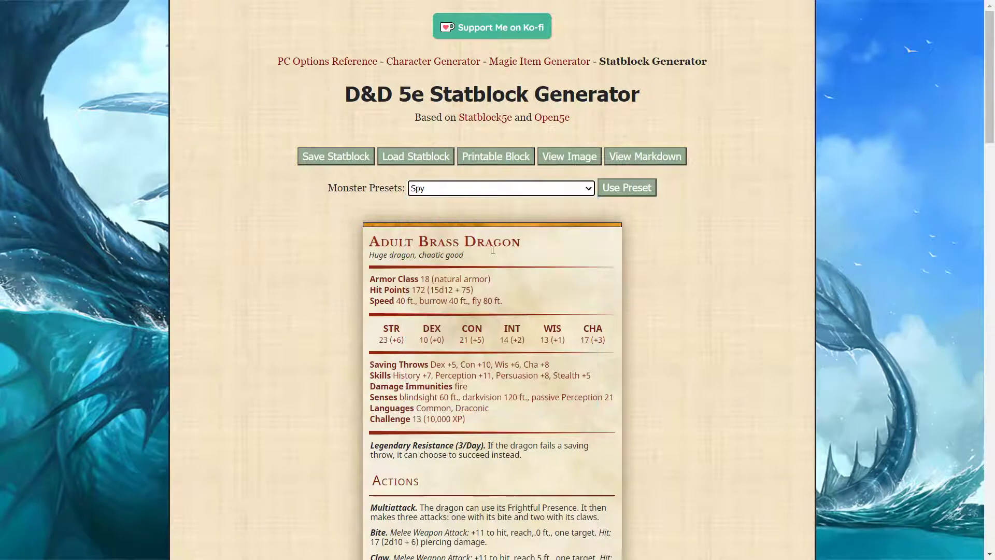
left_click(623, 192)
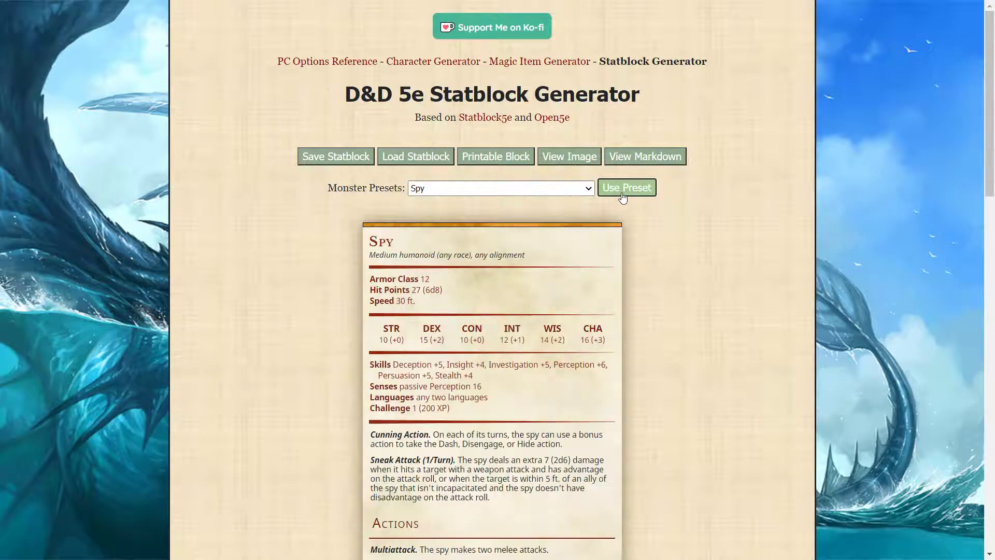
Step: Review the Spy form fields and switch the output to Homebrewery/GM Binder markdown
scroll(507, 194, "down", 4)
scroll(549, 379, "down", 8)
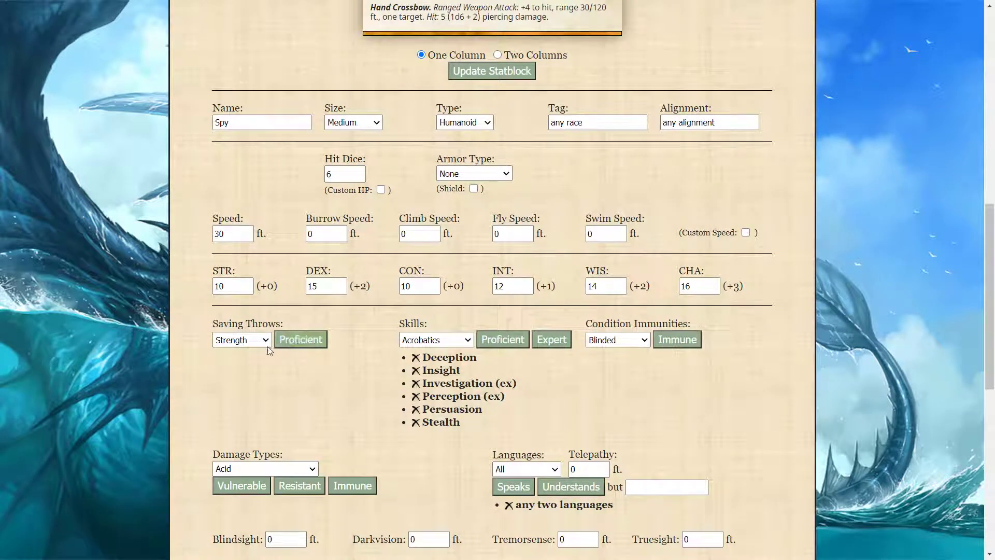
scroll(266, 347, "down", 3)
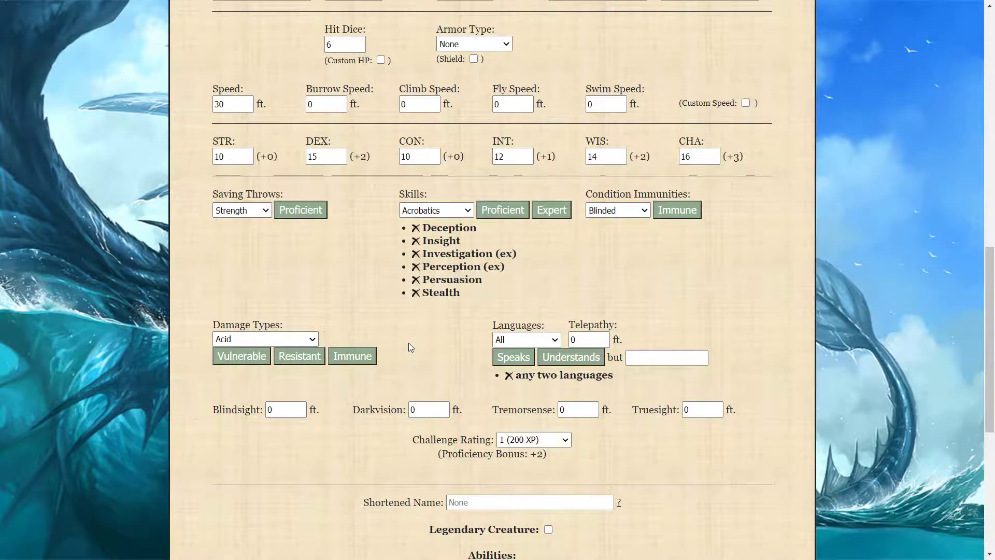
scroll(409, 343, "down", 6)
scroll(514, 210, "up", 20)
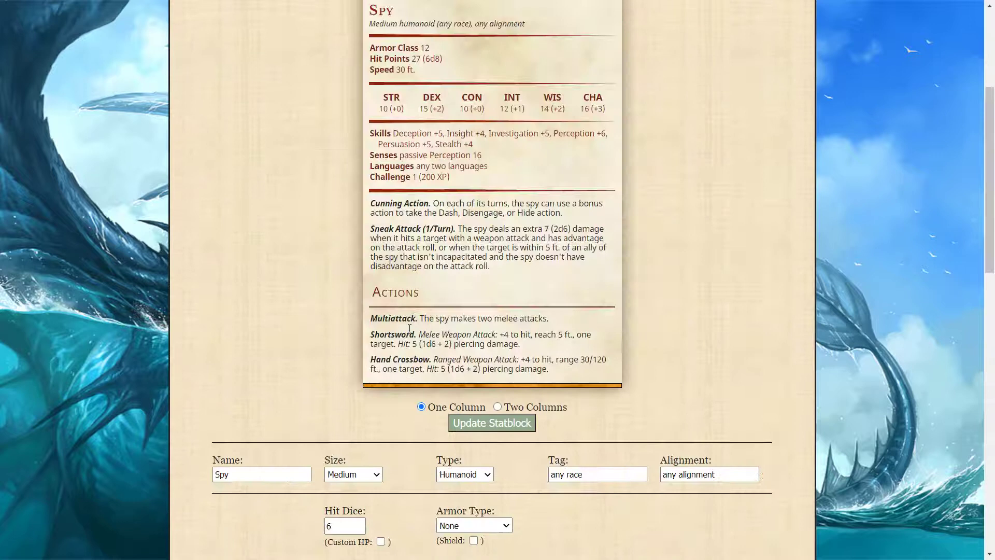
left_click(530, 192)
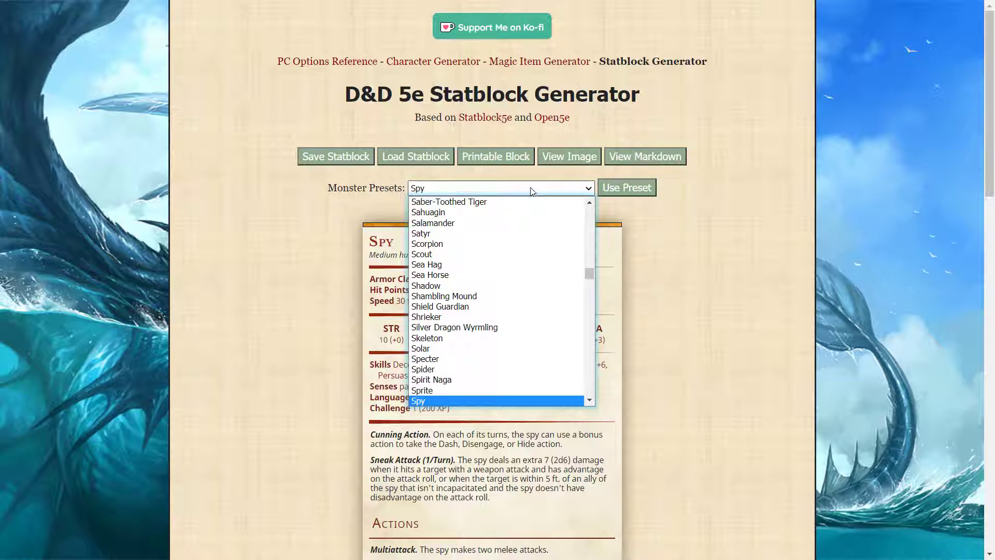
left_click(724, 139)
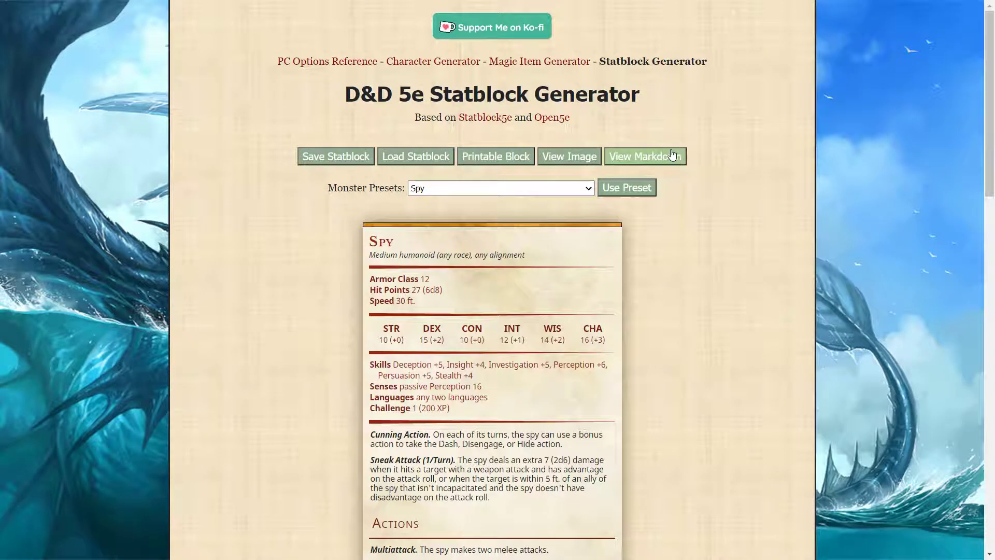
left_click(672, 155)
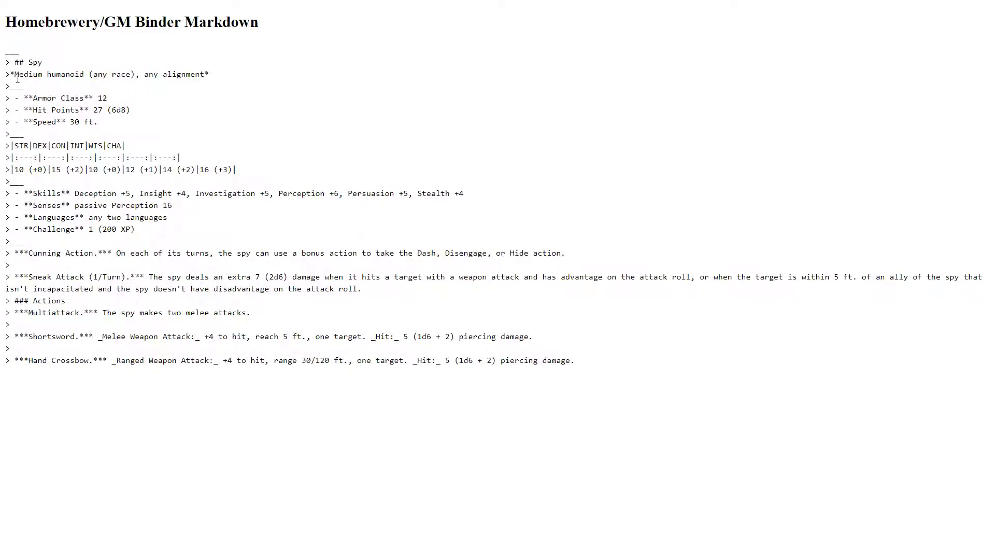
Step: Copy the entire Spy markdown text and return to Foundry VTT
left_click_drag(5, 54, 622, 405)
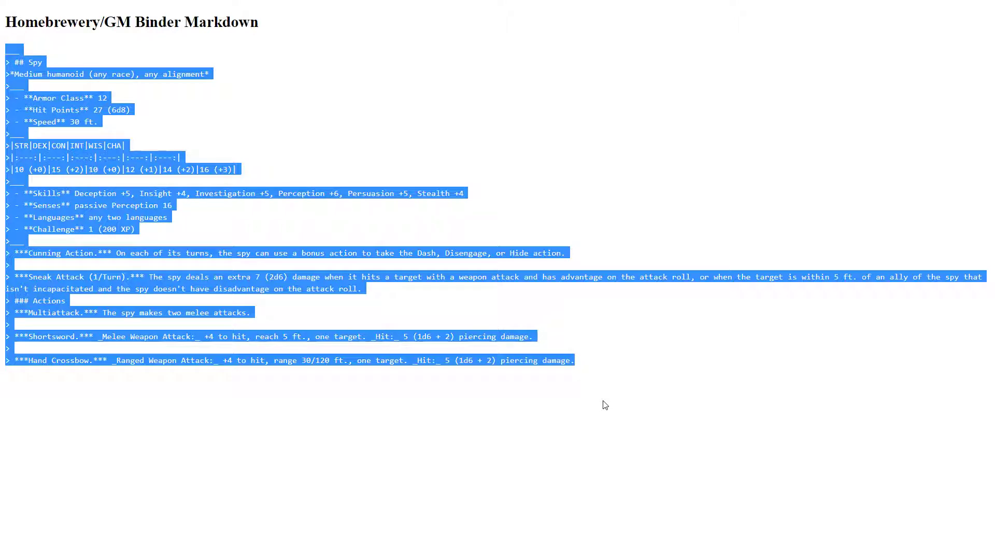
key("alt+Tab")
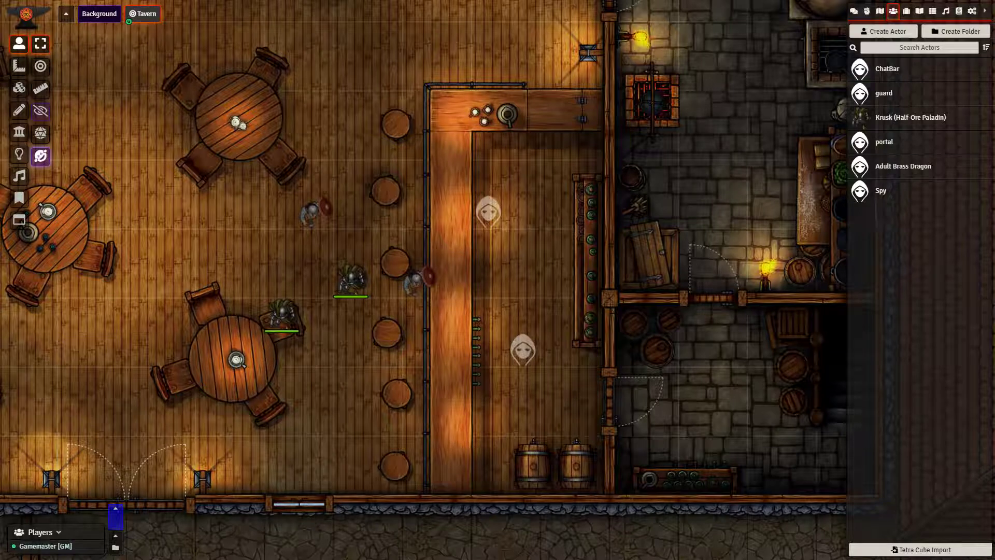
Step: Paste the Spy markdown into the Markdown Importer and import it as a CR 1, 27 HP, AC 12 actor
left_click(927, 553)
left_click(424, 298)
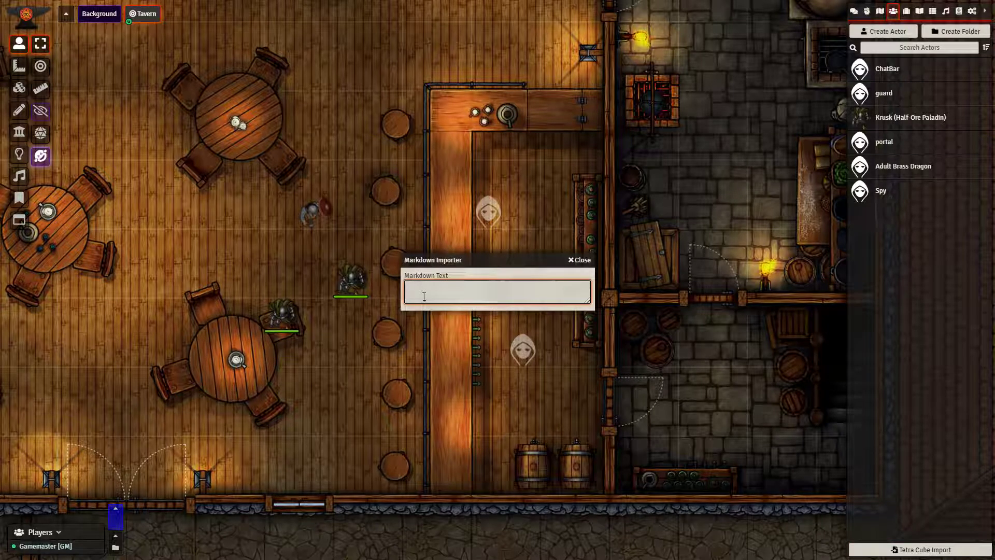
type("> ***Hand Crossbow.*** _Ranged Weapon Attack:_ +4 to hit, range 30/120 ft., one target. _Hit:_ 5 (1d6 + 2) piercing damage.")
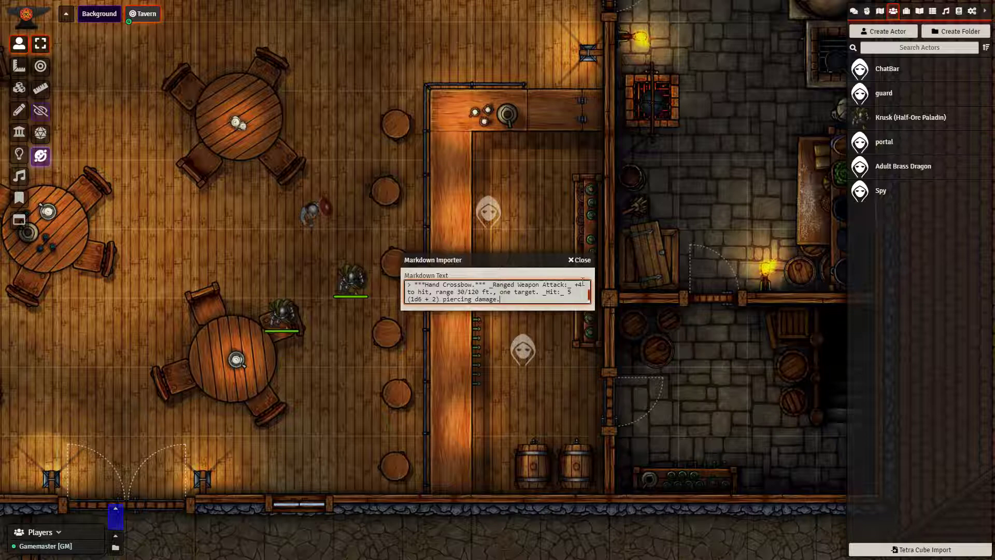
left_click(592, 312)
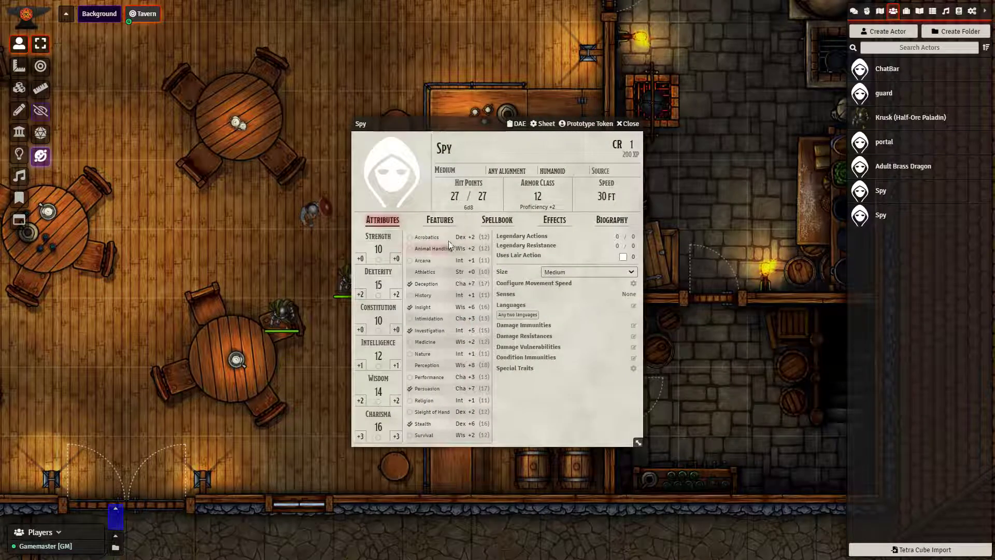
left_click(449, 148)
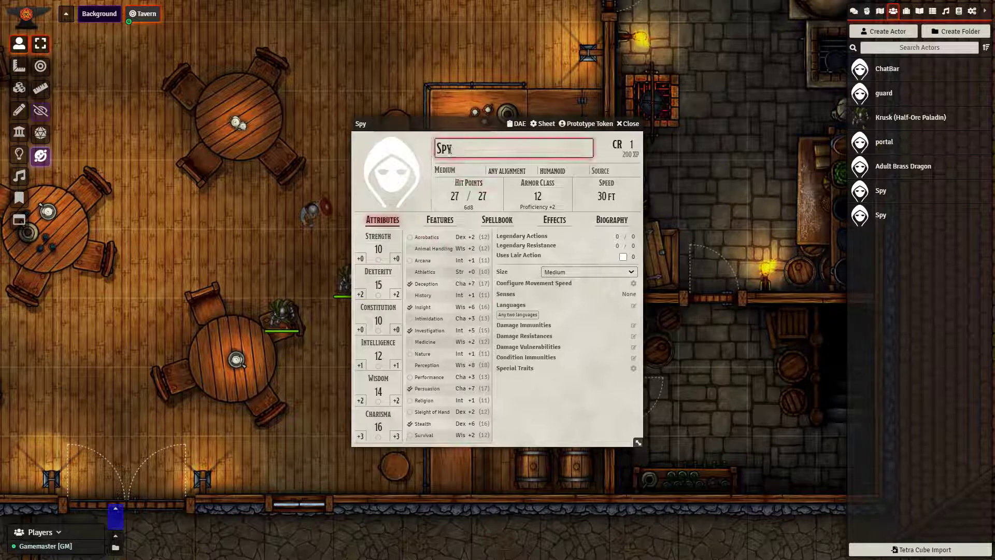
left_click(435, 201)
left_click(436, 220)
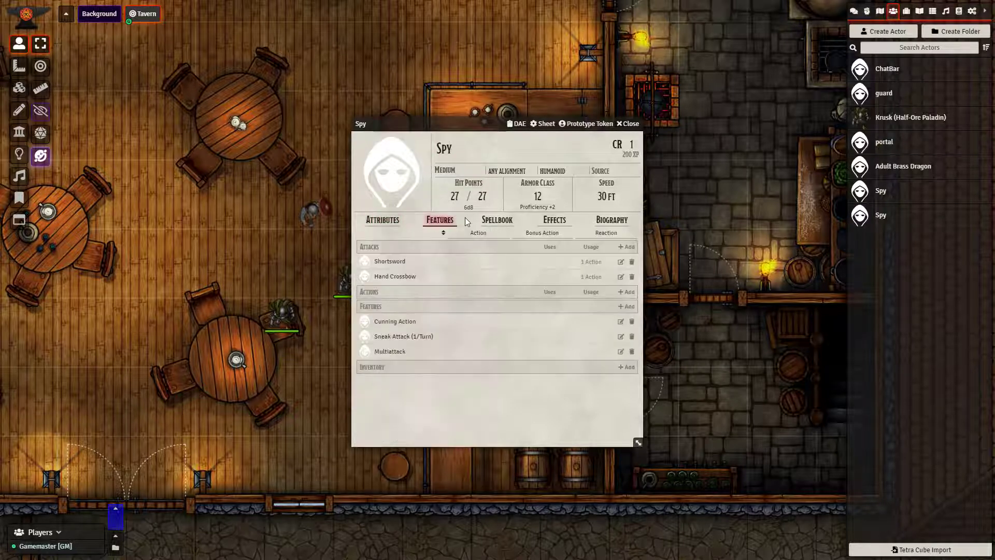
left_click(383, 220)
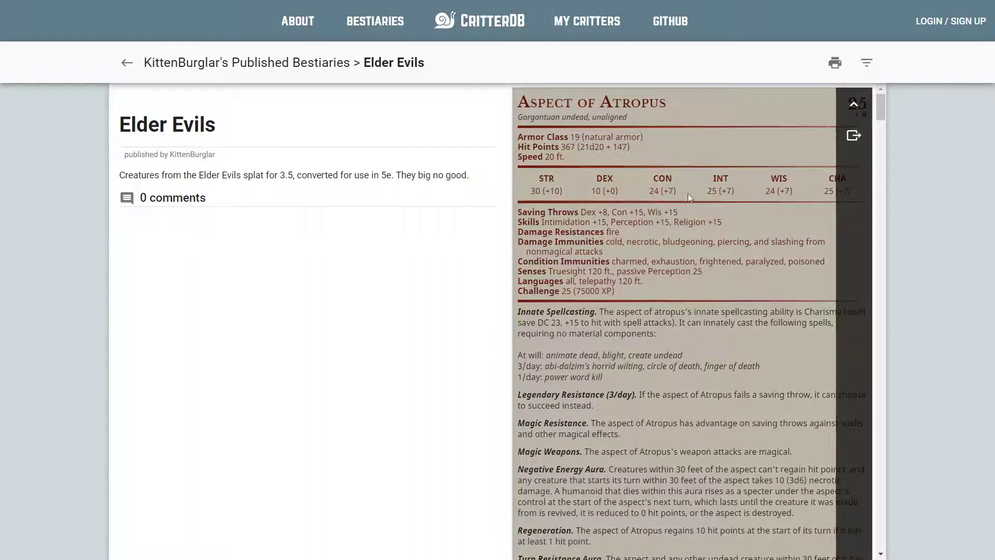
Step: Export Elder Evils' Aspect of Atropus in CritterDB JSON format to the clipboard
left_click(854, 139)
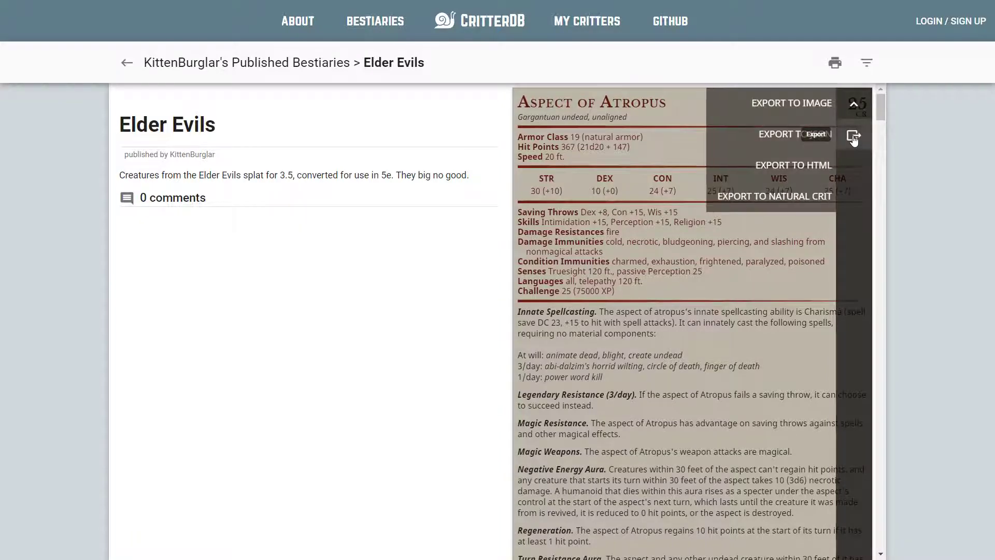
left_click(797, 147)
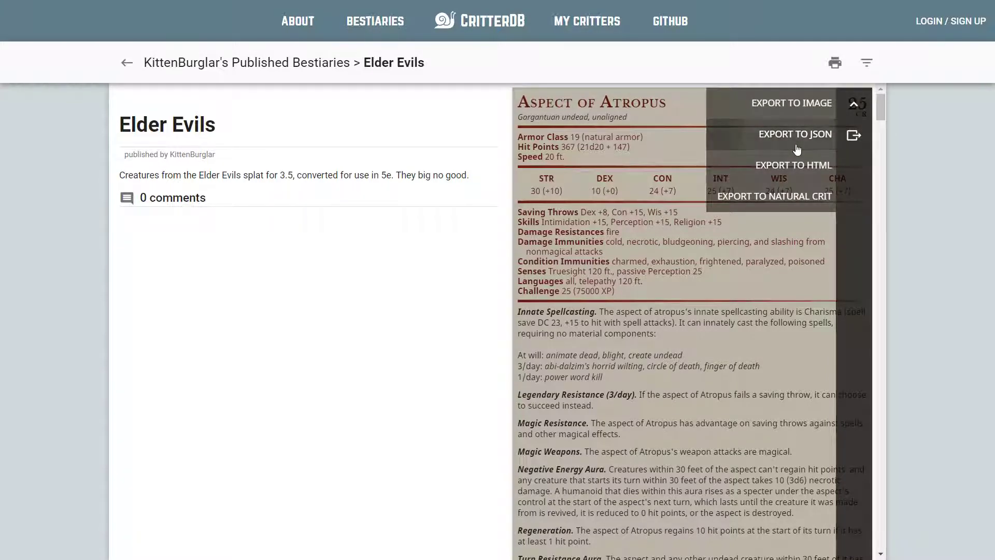
left_click(513, 282)
left_click(487, 279)
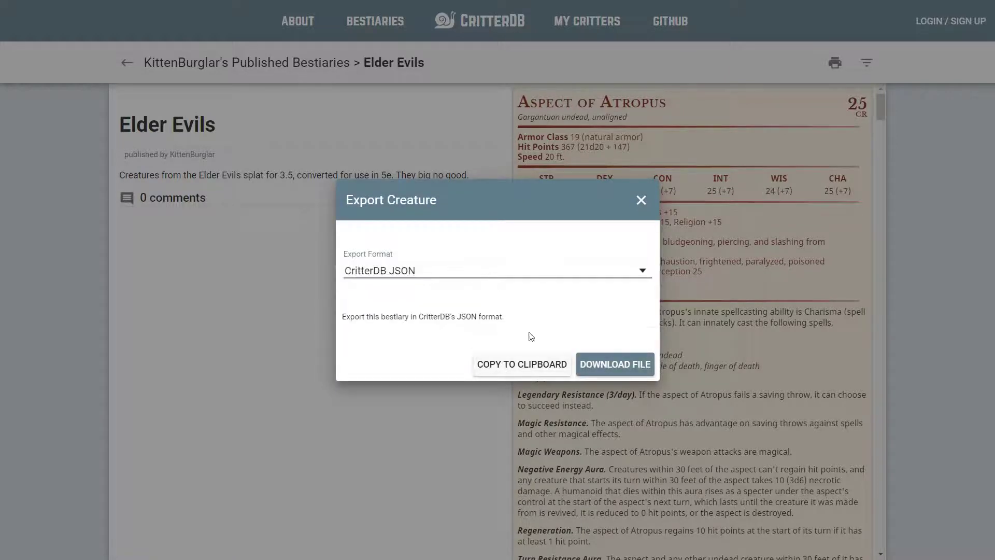
left_click(544, 366)
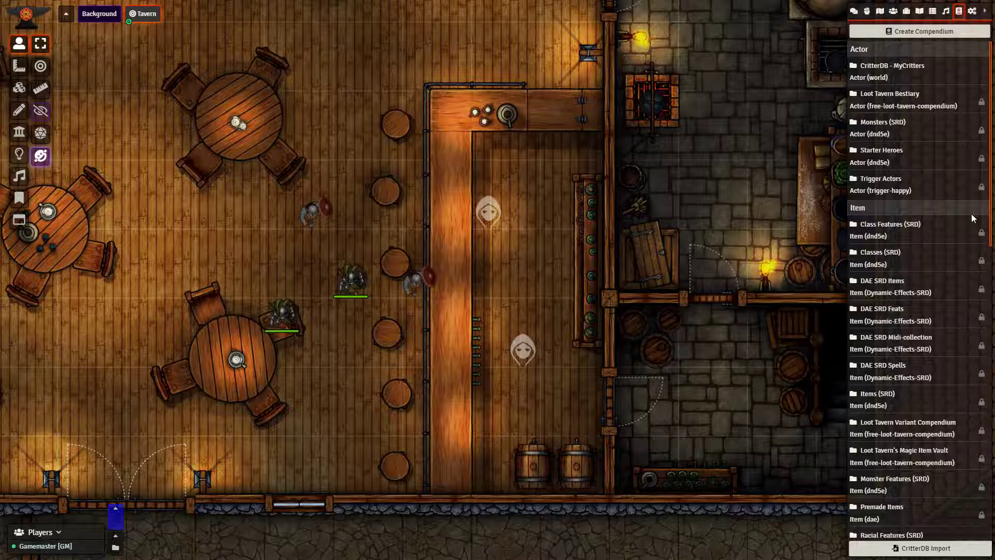
Step: Import the pasted Aspect of Atropus JSON into the CritterDB - MyCritters compendium and open it
left_click(944, 548)
left_click(463, 397)
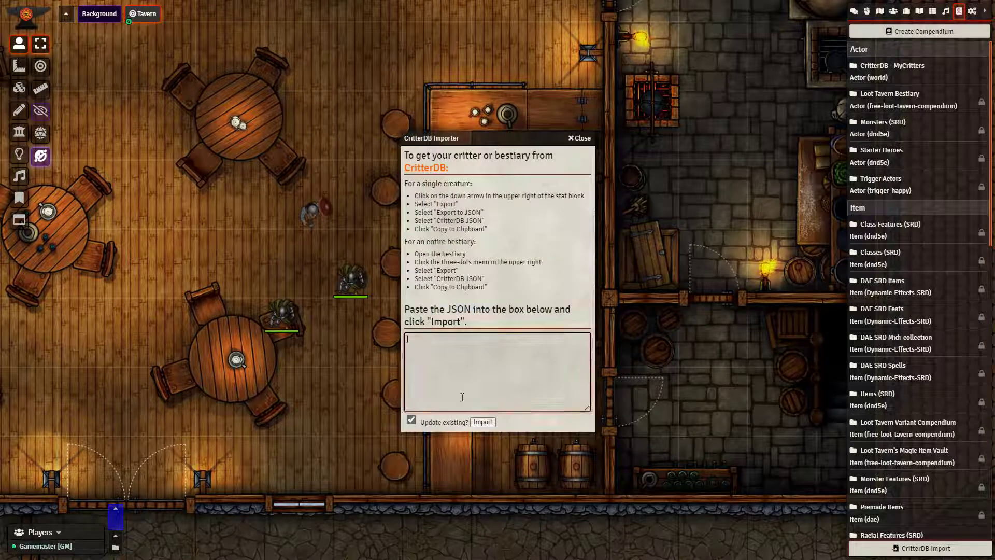
key("ctrl+v")
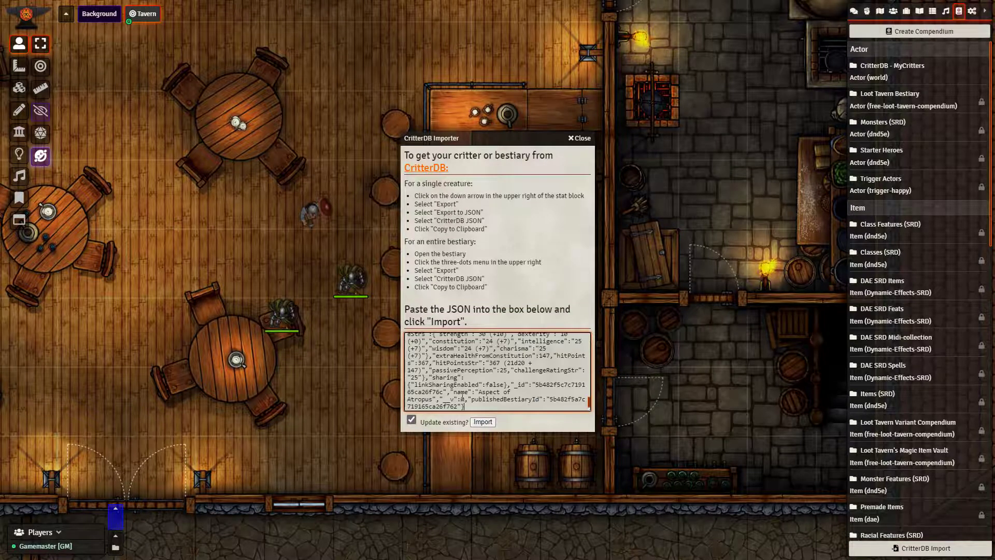
scroll(462, 397, "up", 10)
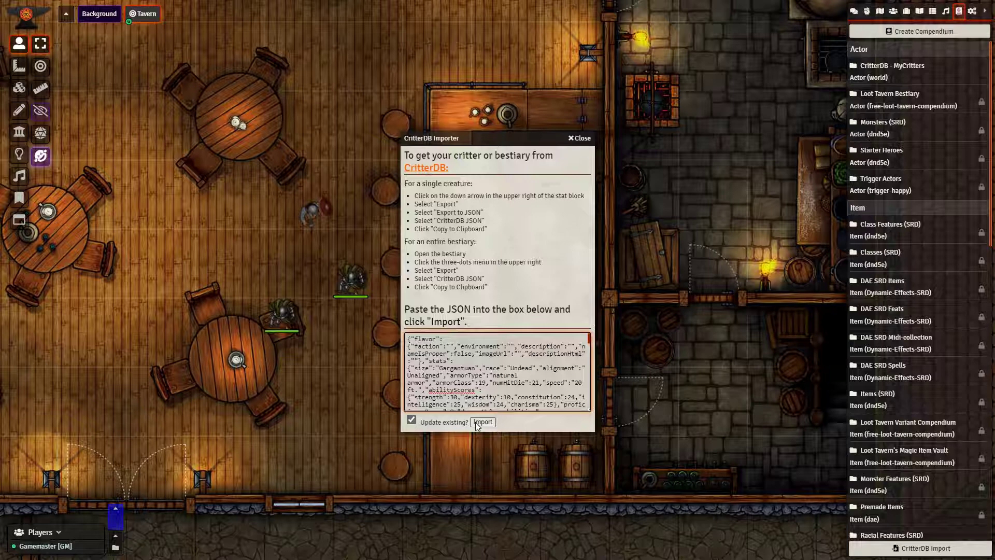
left_click(478, 423)
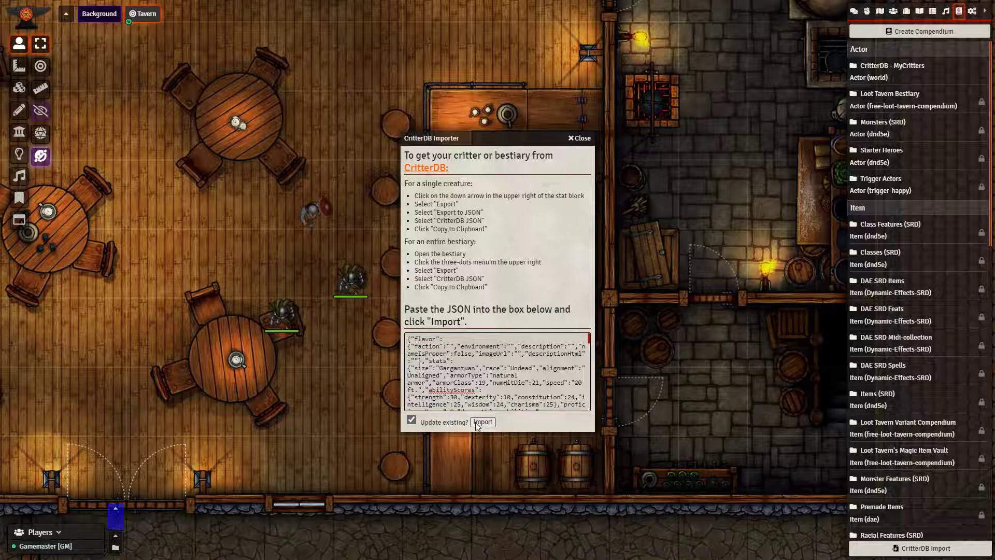
left_click(591, 137)
left_click(880, 70)
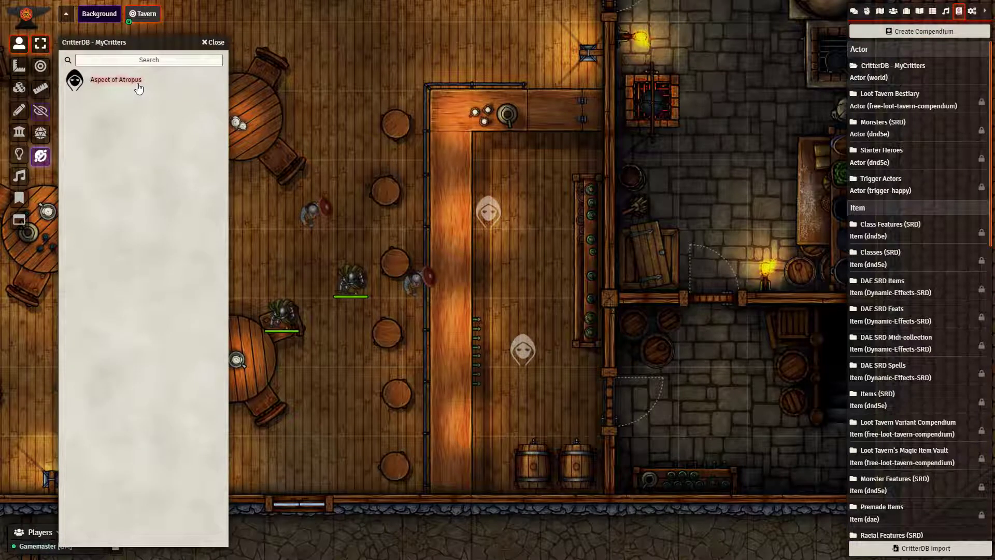
Step: Import Aspect of Atropus from the compendium as a world actor and check its Features and Spellbook tabs
right_click(136, 90)
left_click(129, 99)
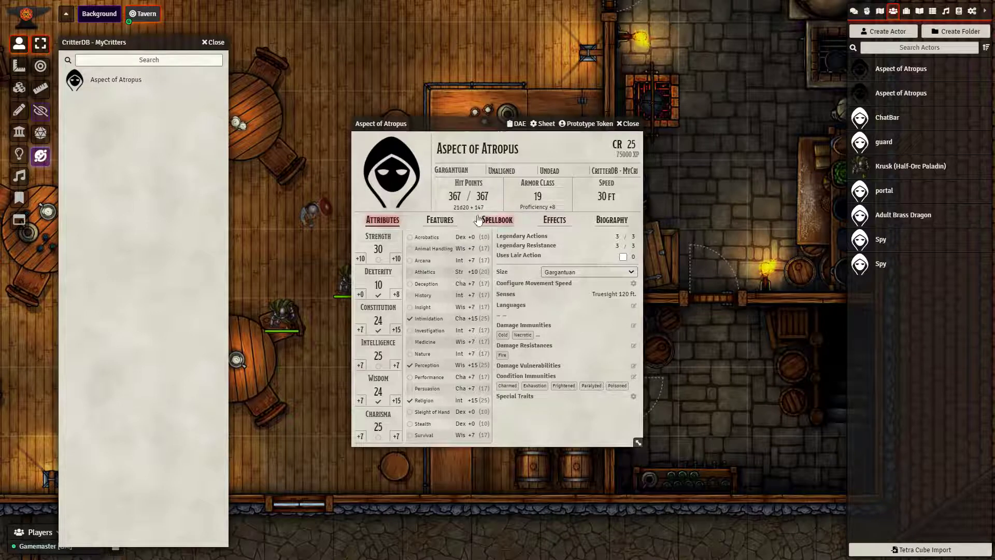
left_click(451, 222)
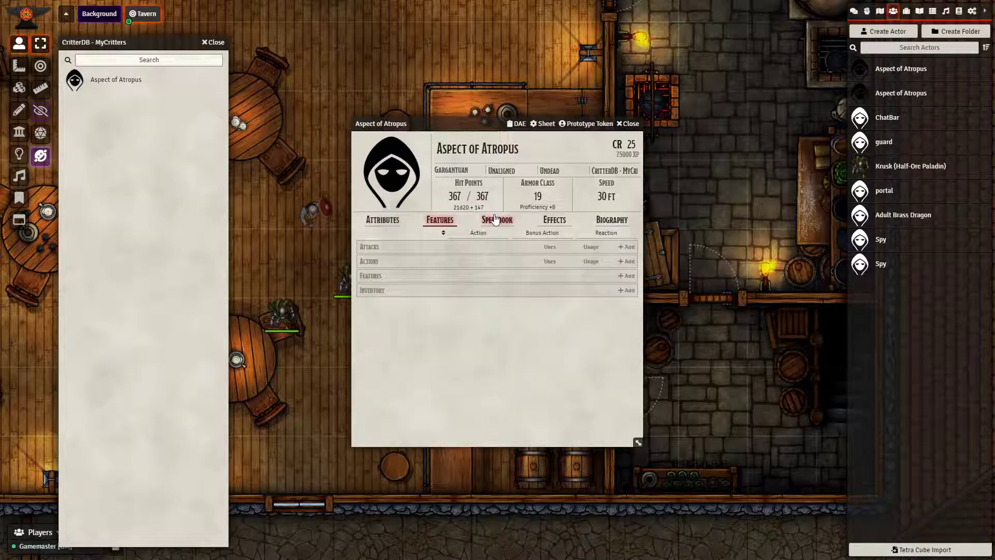
left_click(497, 220)
left_click(450, 222)
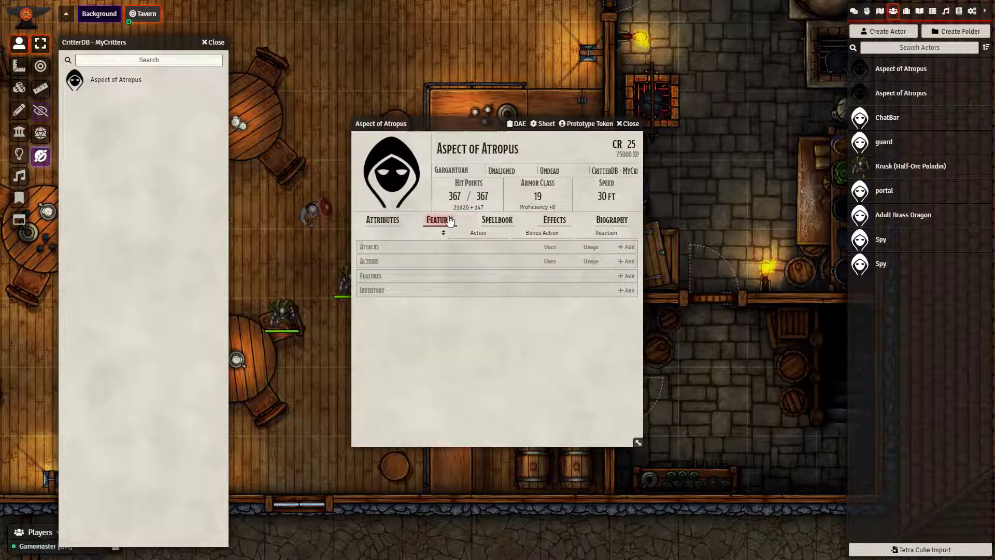